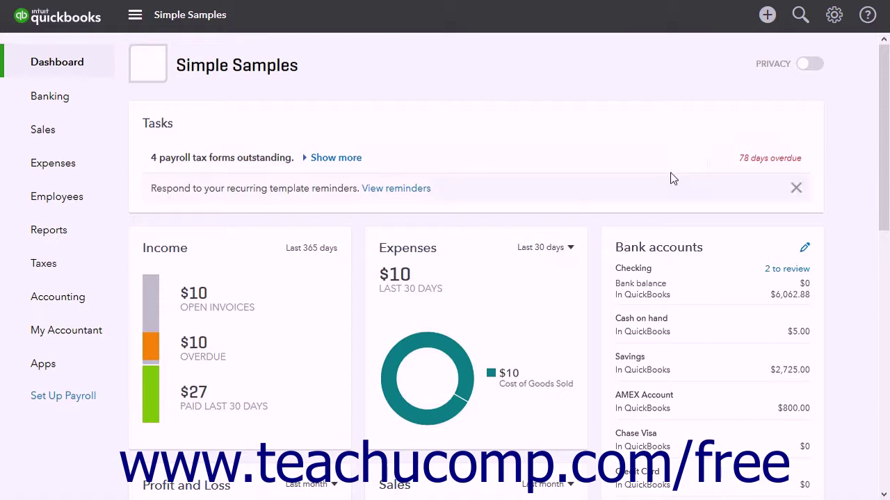
# Open the company's Account and Settings and look through the Billing & Subscription and Company pages.
pyautogui.click(833, 17)
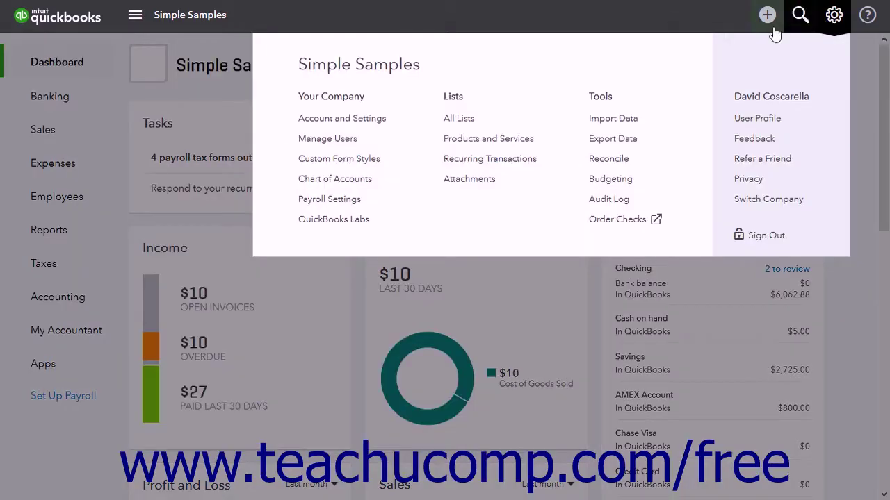
pyautogui.click(389, 124)
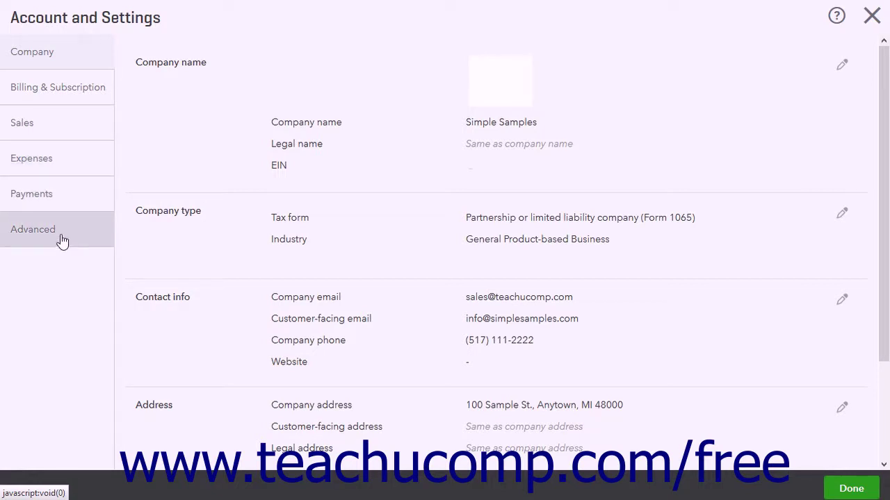
pyautogui.click(69, 64)
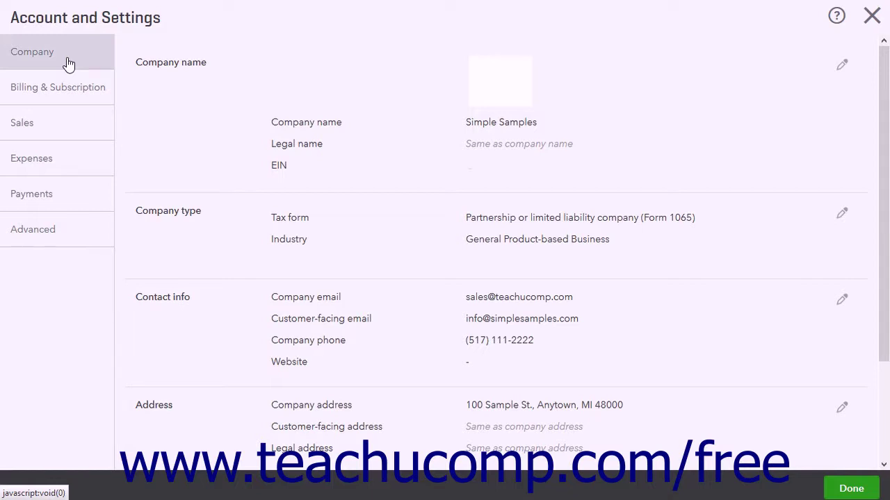
pyautogui.click(61, 102)
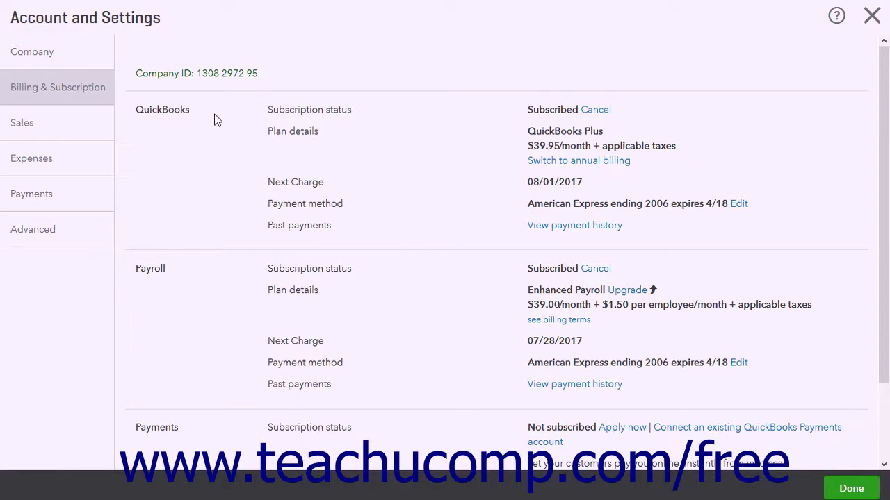
pyautogui.click(60, 63)
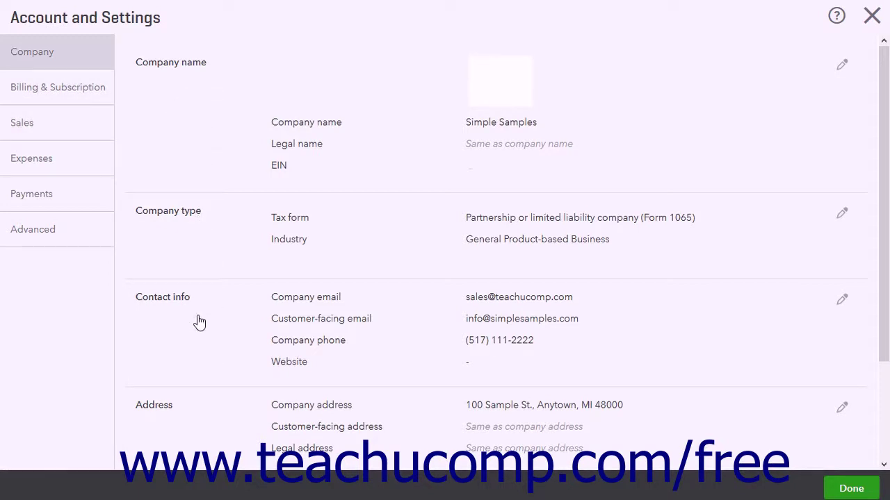
pyautogui.scroll(-2, 199, 322)
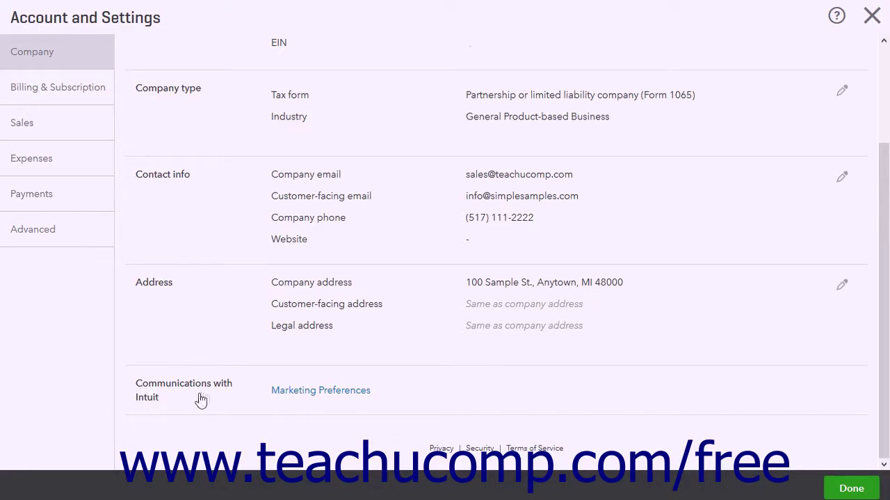
pyautogui.scroll(2, 214, 386)
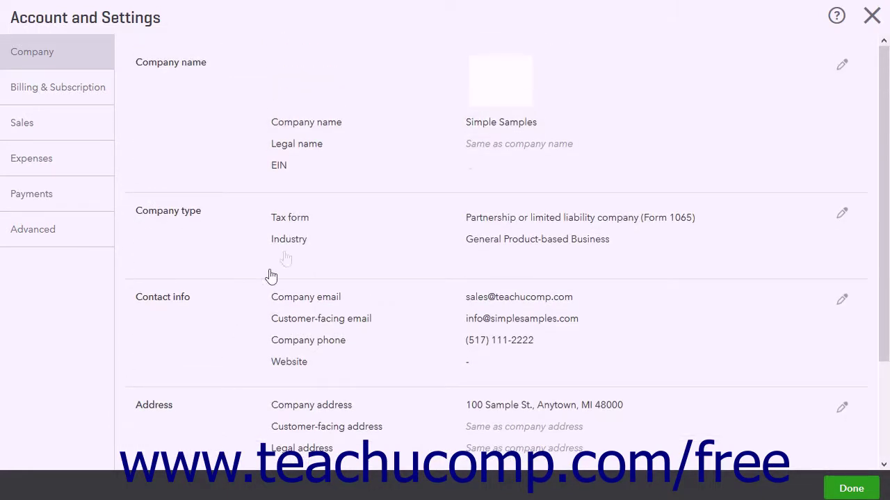
# Examine the editable company name settings, including the logo upload, company name and EIN fields, and close them without changes.
pyautogui.click(843, 67)
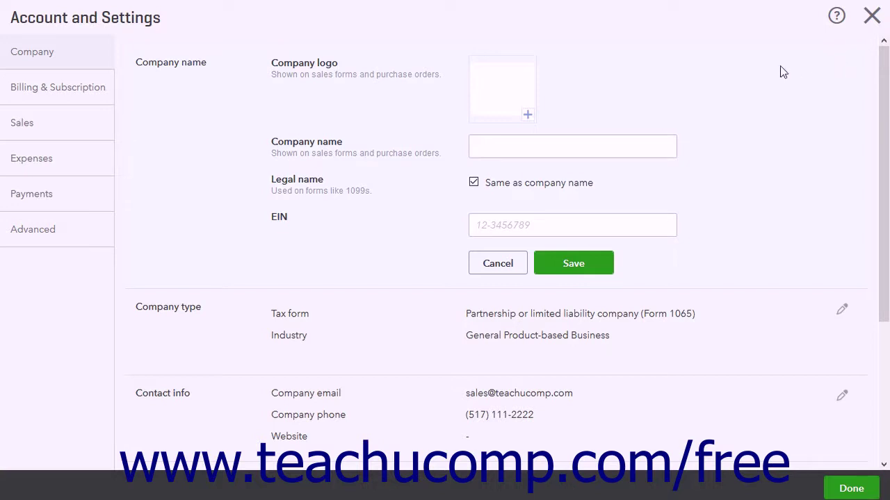
pyautogui.click(528, 117)
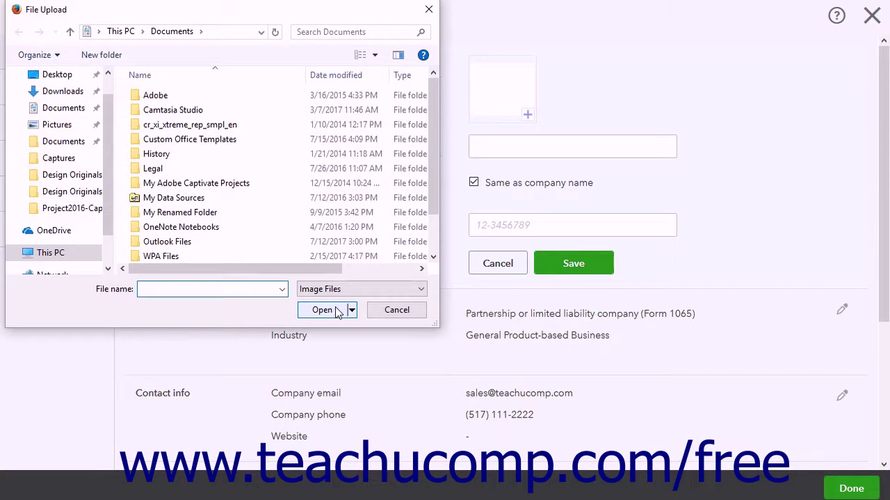
pyautogui.click(392, 311)
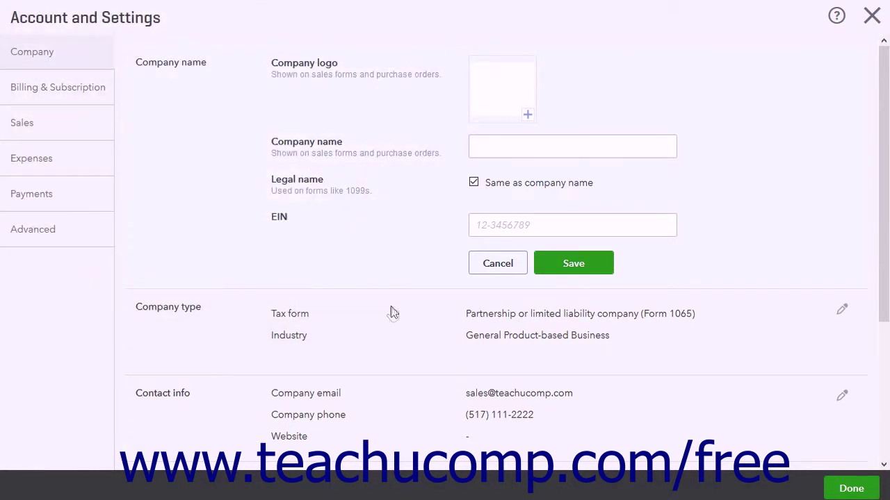
pyautogui.click(490, 150)
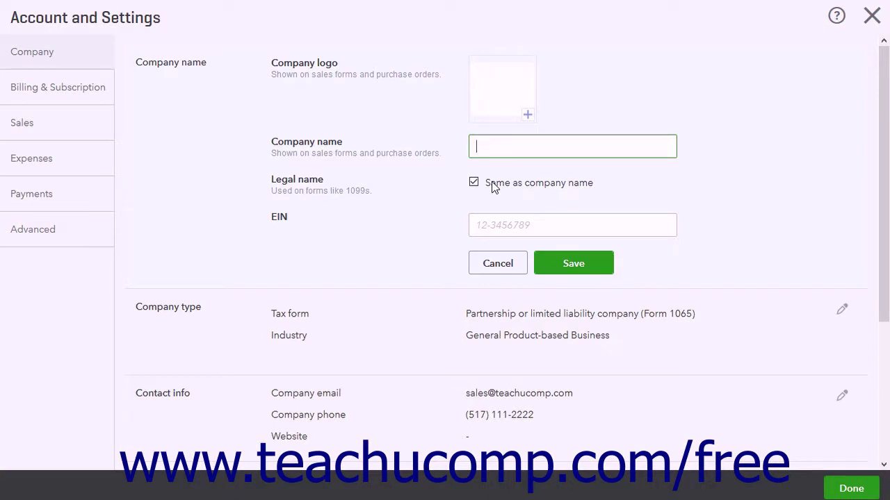
pyautogui.click(487, 236)
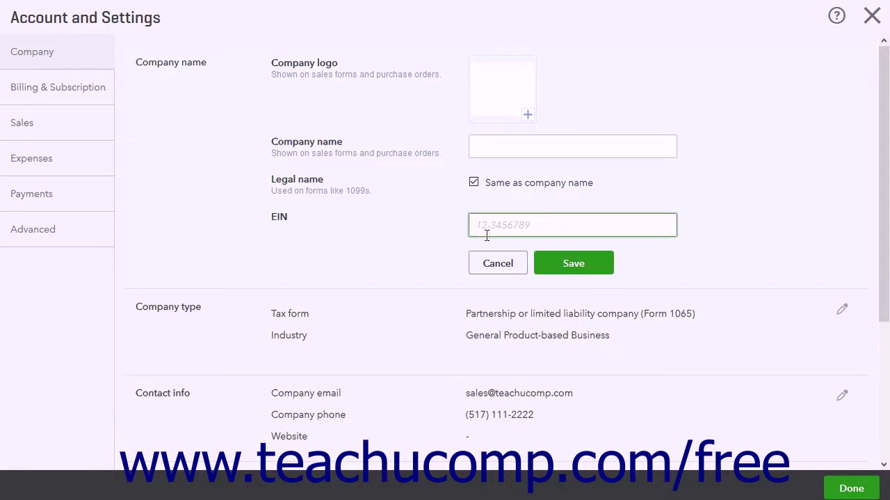
pyautogui.click(558, 268)
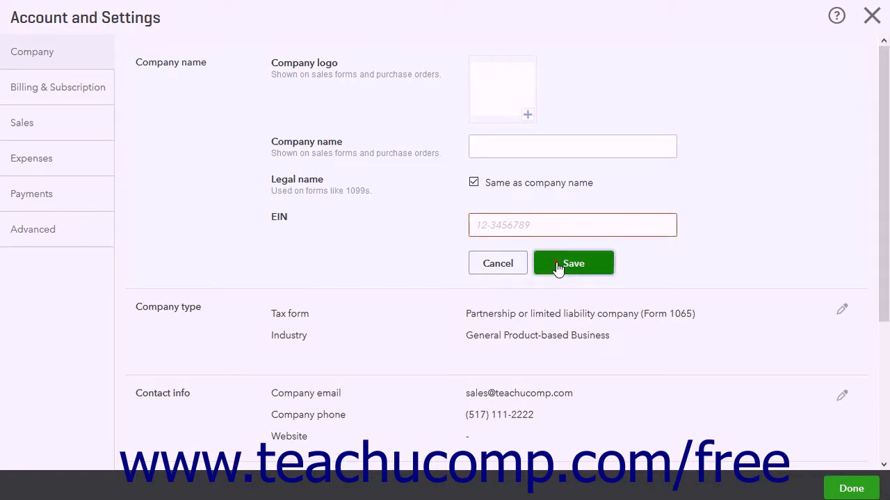
pyautogui.click(515, 271)
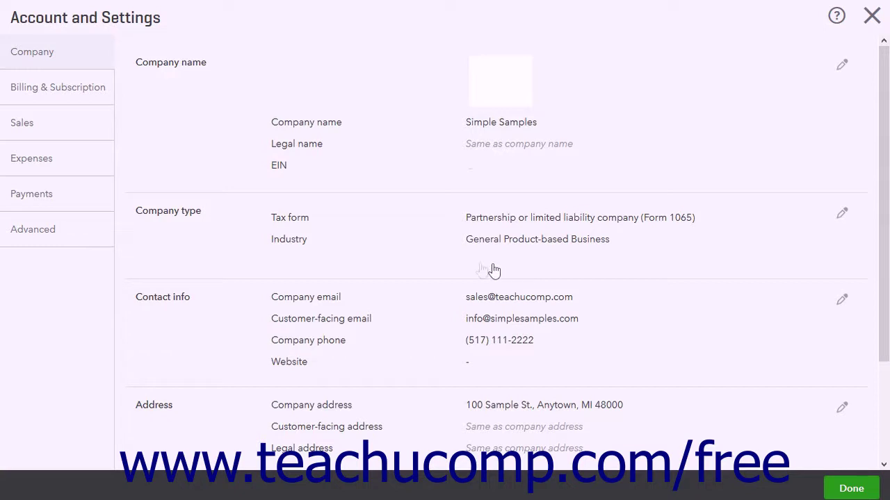
# Review the tax form choices and the industry field in the company type settings, and save the section with its existing values.
pyautogui.click(395, 230)
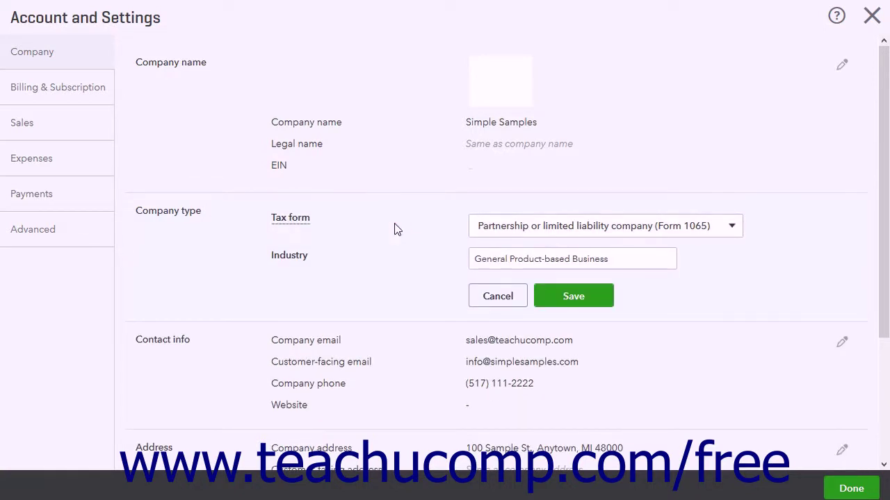
pyautogui.click(732, 228)
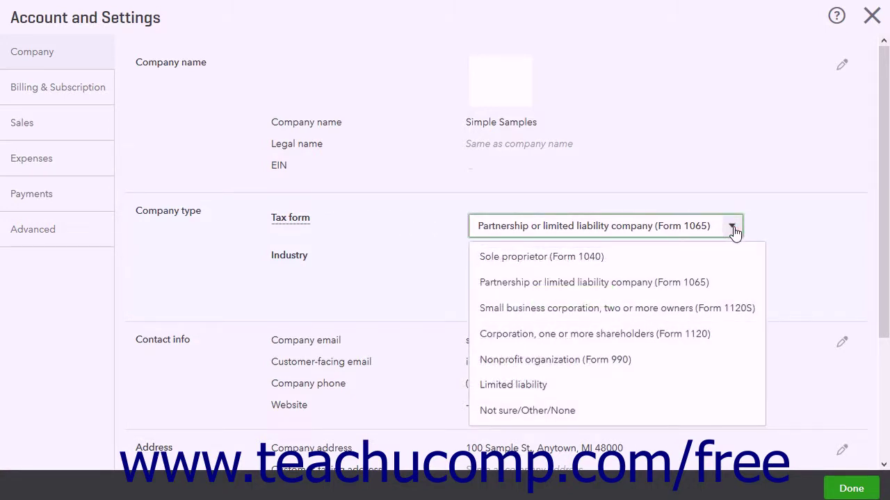
pyautogui.click(733, 230)
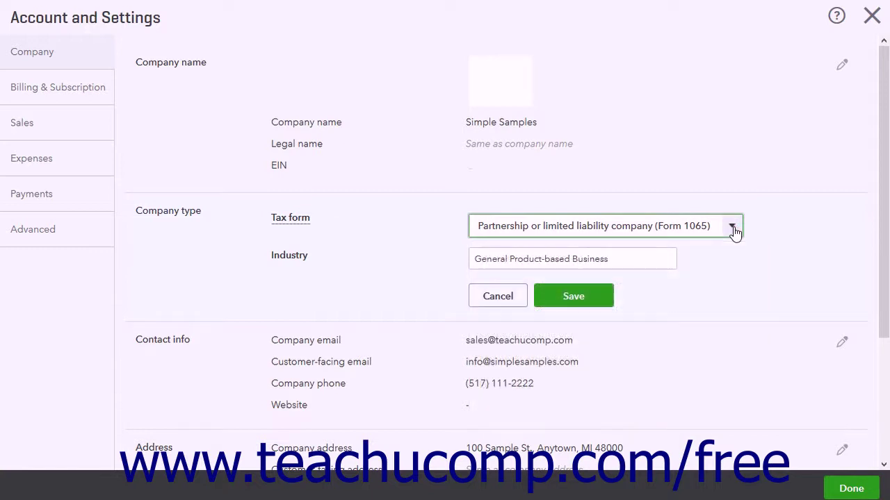
pyautogui.click(629, 257)
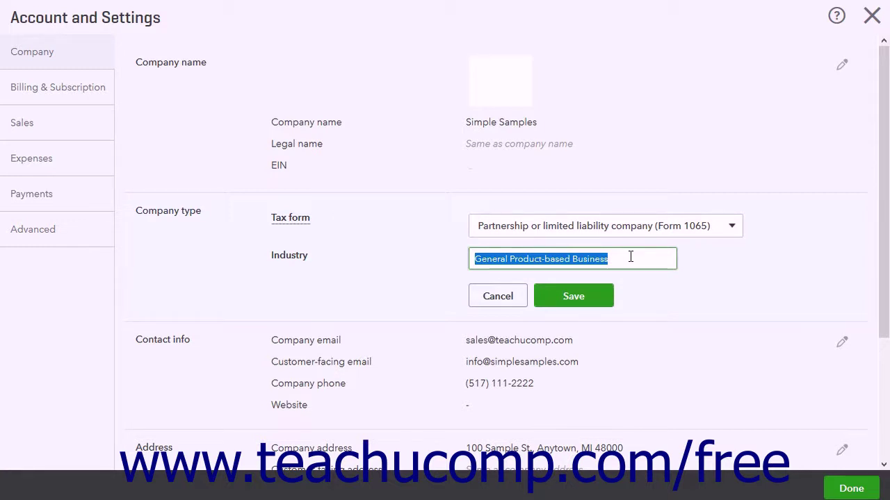
pyautogui.click(582, 297)
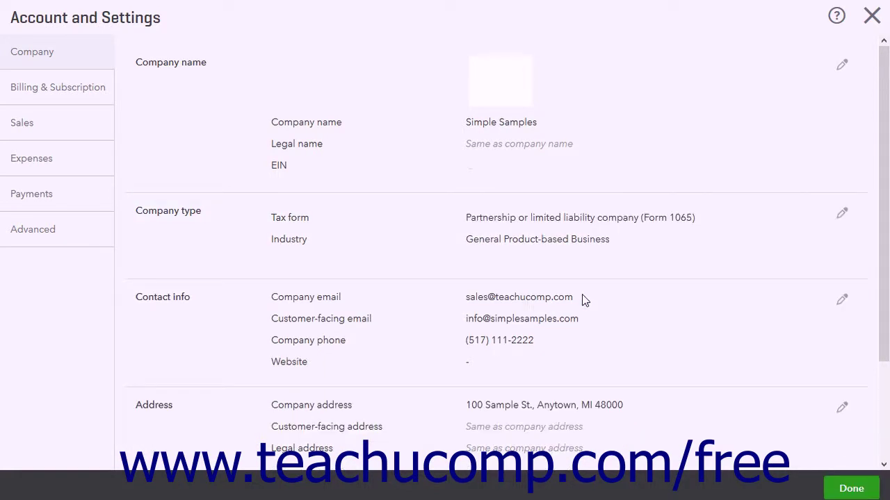
# Open the contact info for editing and go through its company email, customer-facing email, company phone and website fields.
pyautogui.click(385, 337)
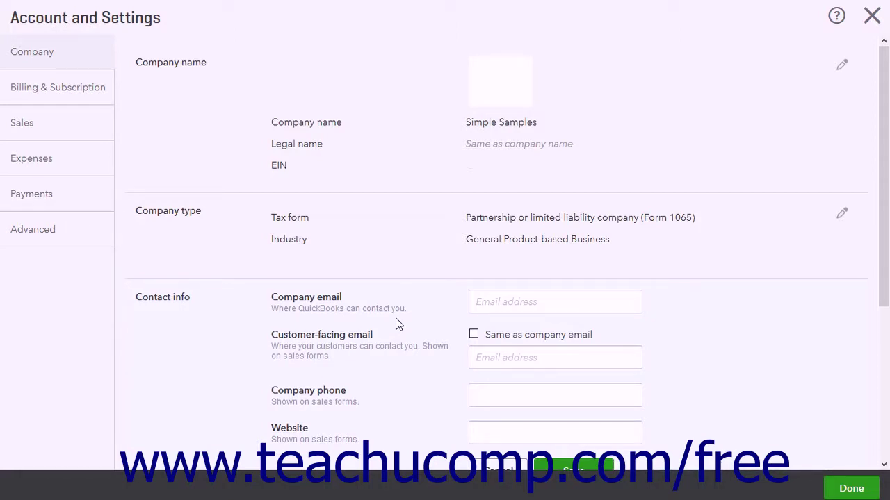
pyautogui.click(528, 297)
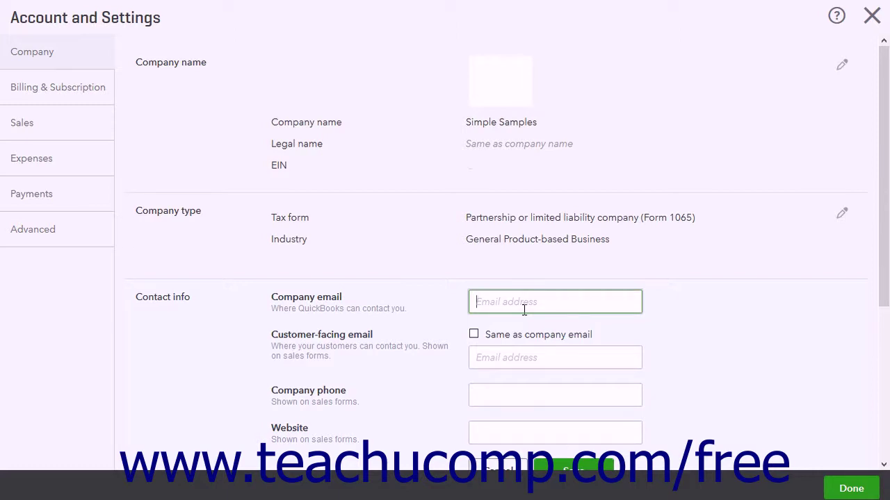
pyautogui.click(512, 362)
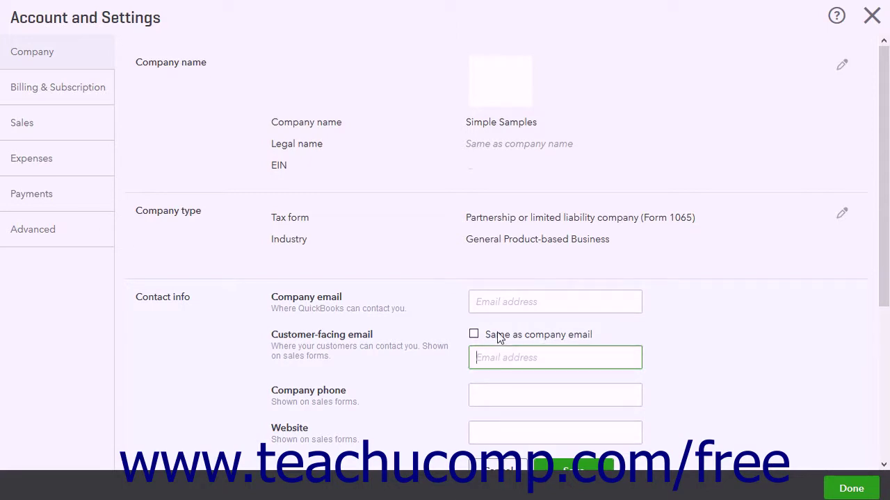
pyautogui.scroll(-2, 497, 337)
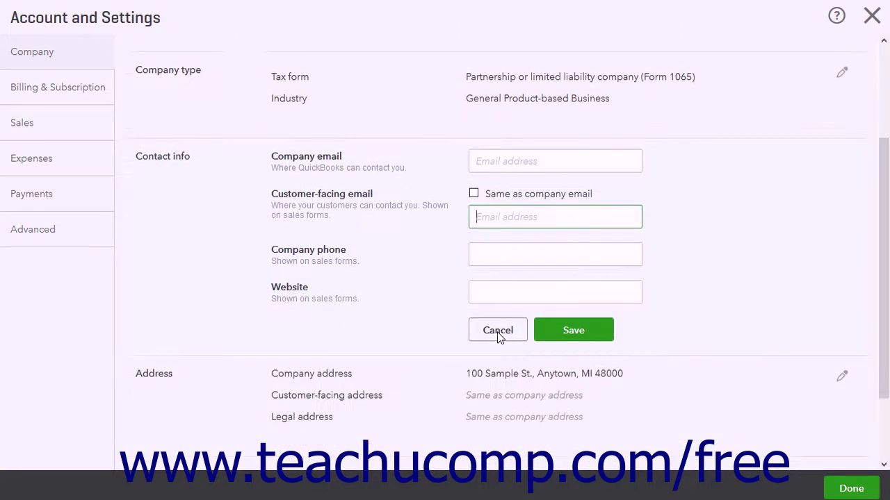
pyautogui.click(497, 244)
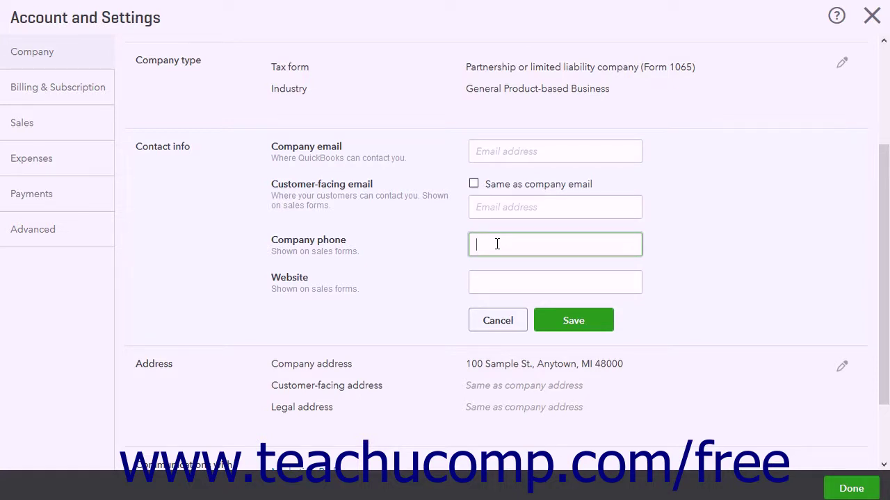
pyautogui.click(494, 284)
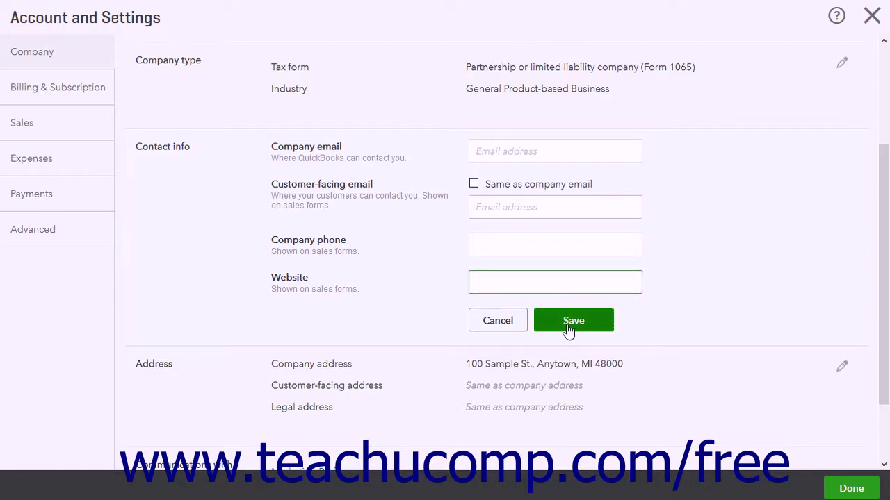
pyautogui.scroll(-2, 569, 330)
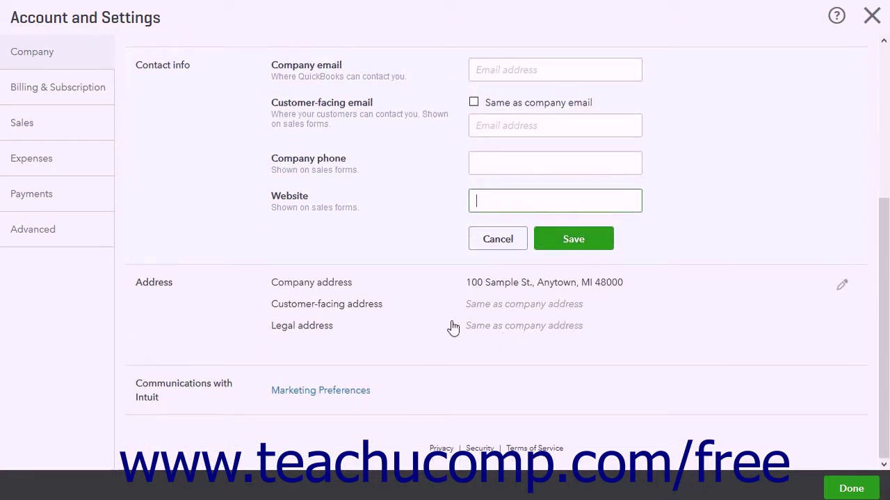
# Examine the address settings, briefly showing the separate customer-facing address fields, and close them without changes.
pyautogui.click(431, 316)
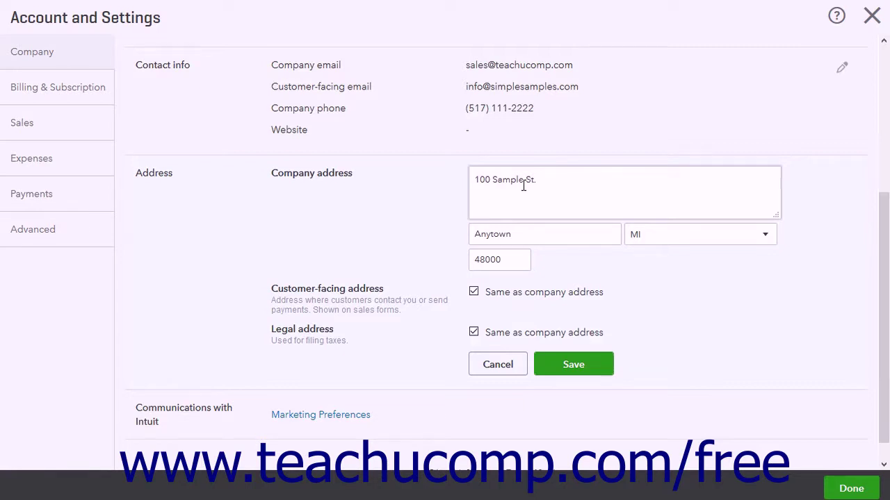
pyautogui.click(478, 294)
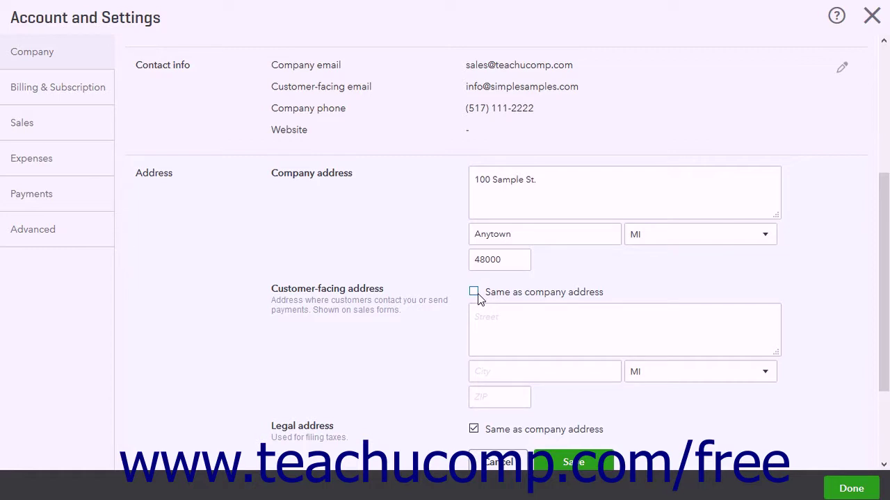
pyautogui.click(477, 294)
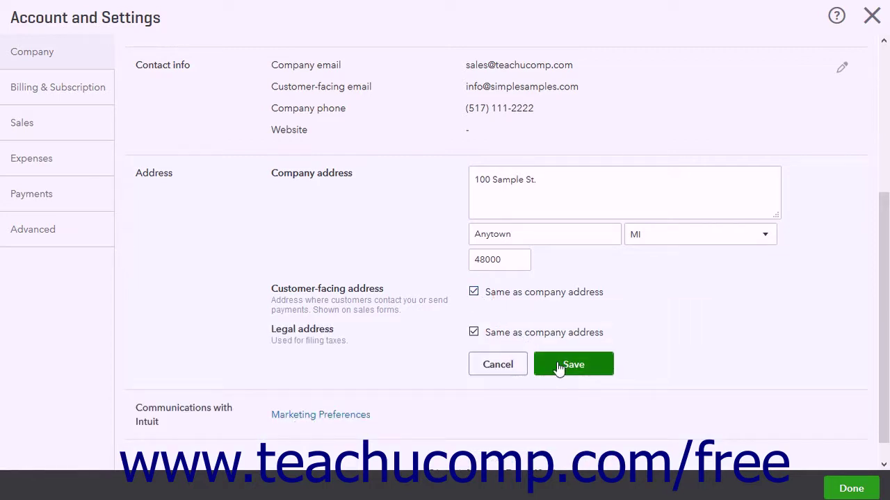
pyautogui.click(512, 367)
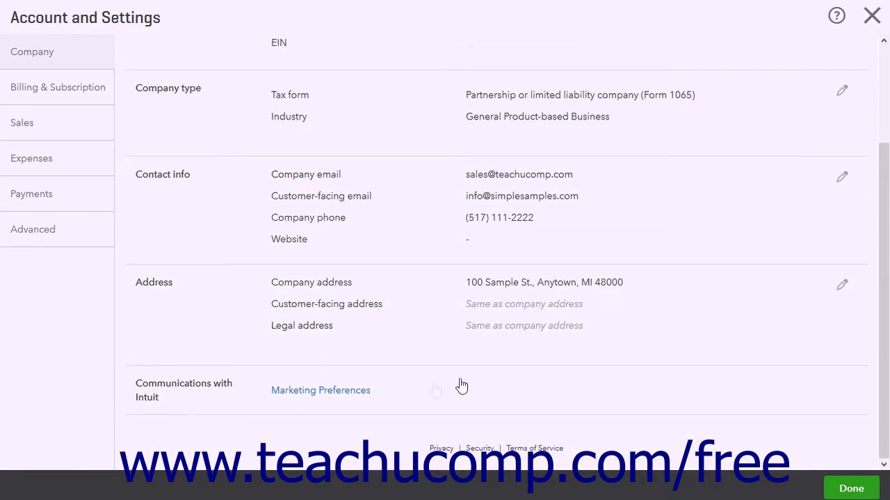
# View the Marketing Preferences page for communications with Intuit, and close the account settings.
pyautogui.click(364, 401)
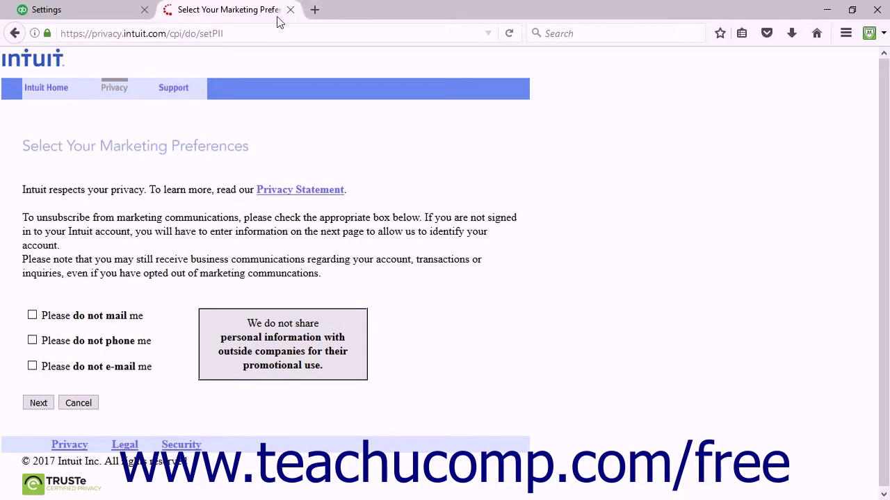
pyautogui.click(289, 9)
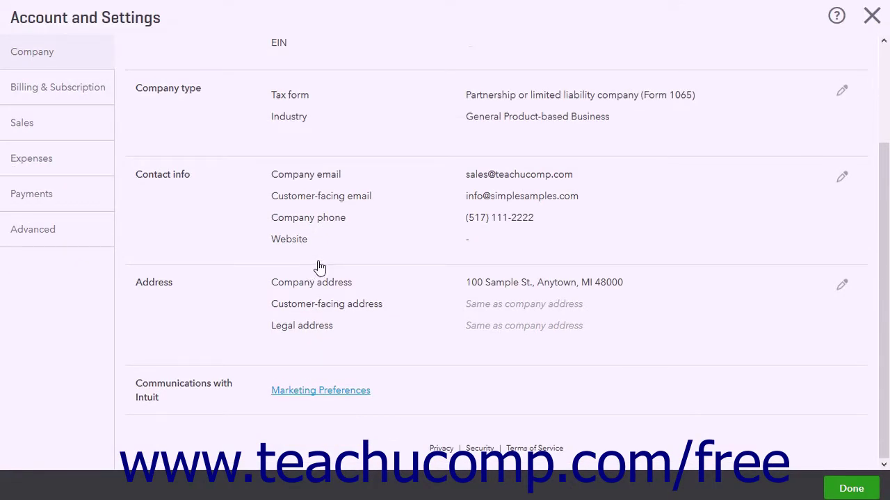
pyautogui.click(851, 488)
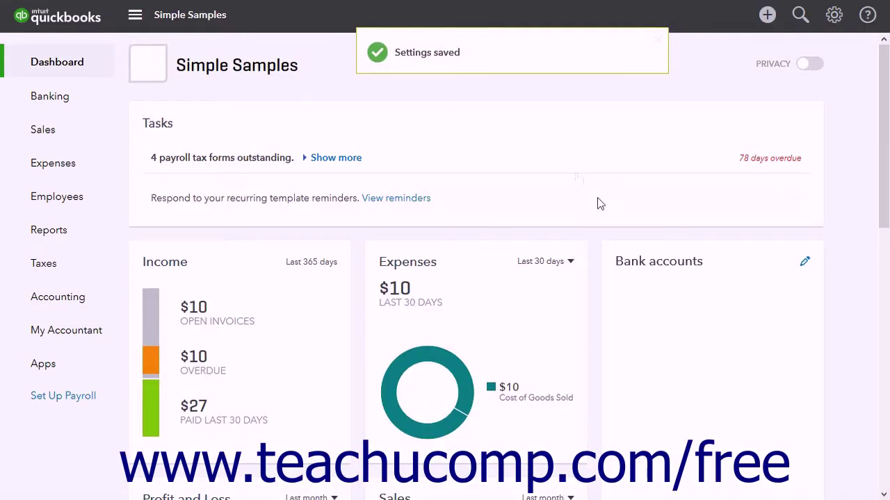